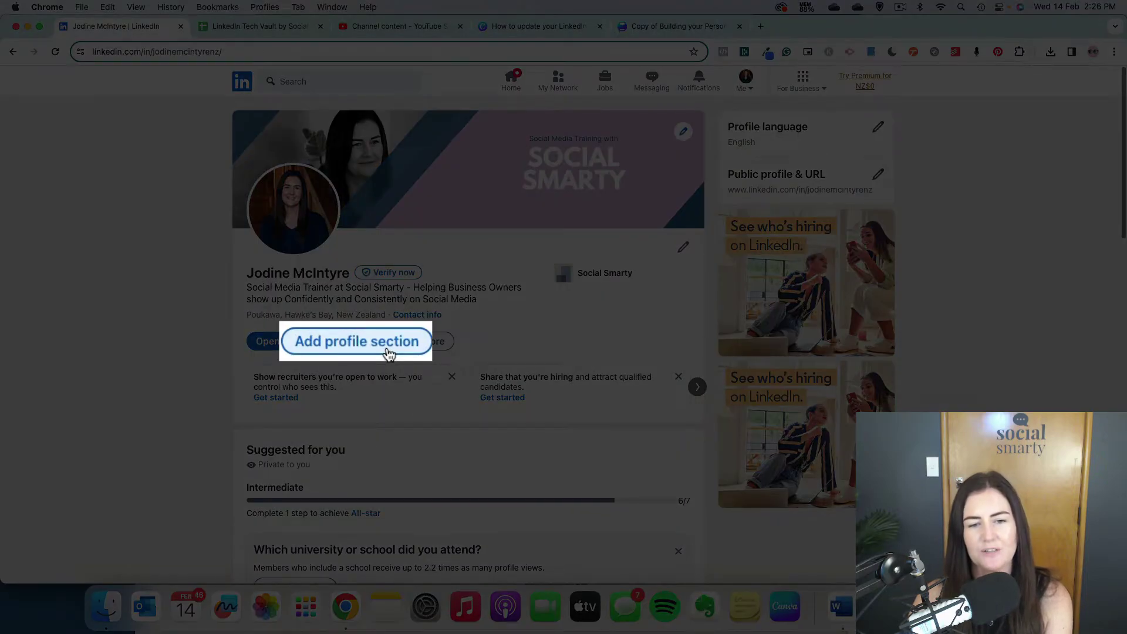
# Expand the Core group listing education, position, career break and skills
pyautogui.click(378, 347)
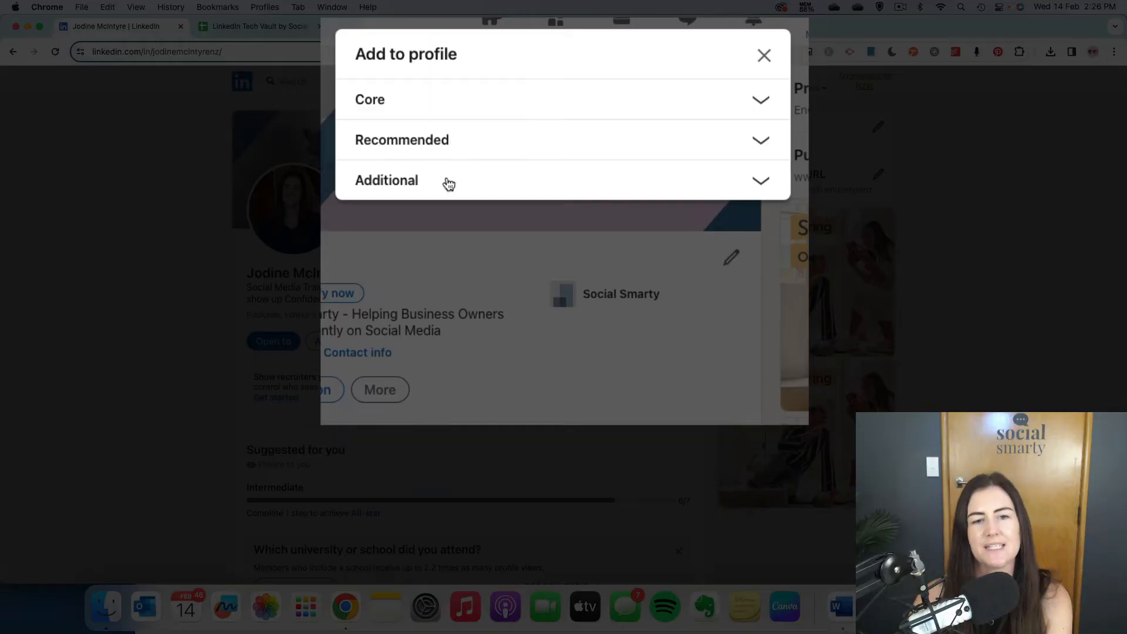
pyautogui.click(763, 100)
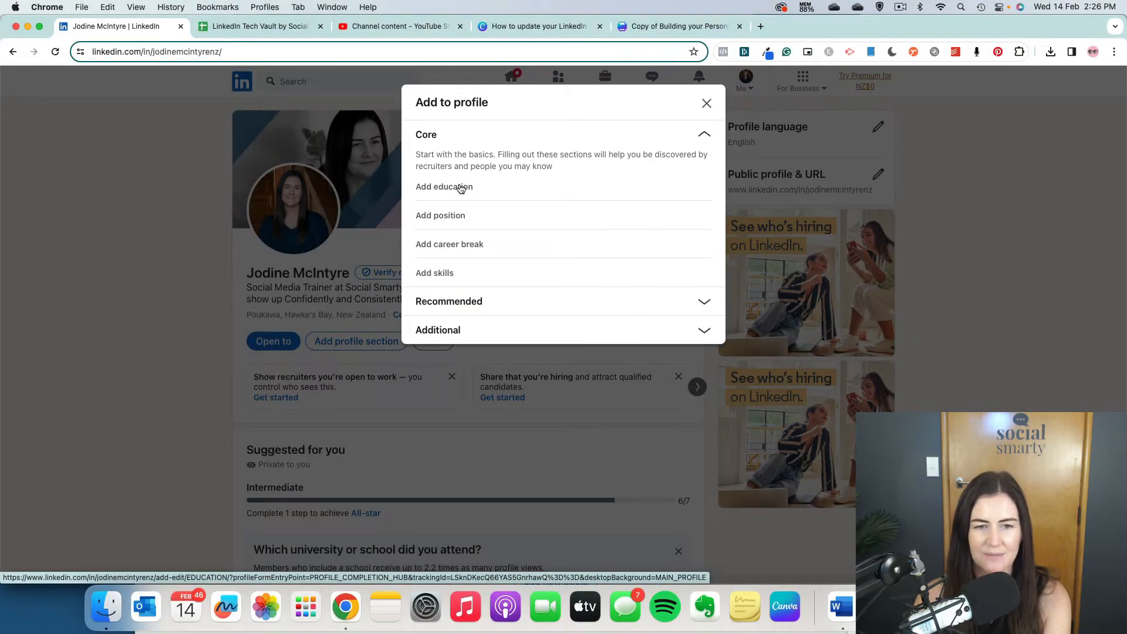
# Review the empty Add education form and close it without saving
pyautogui.click(418, 175)
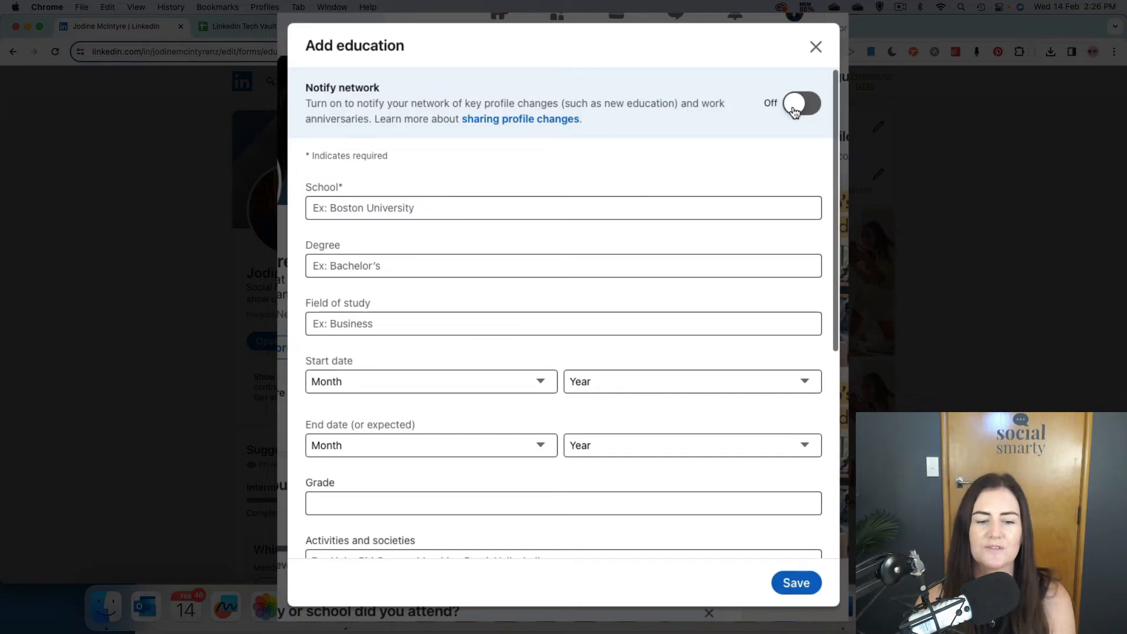
pyautogui.scroll(-1, 757, 156)
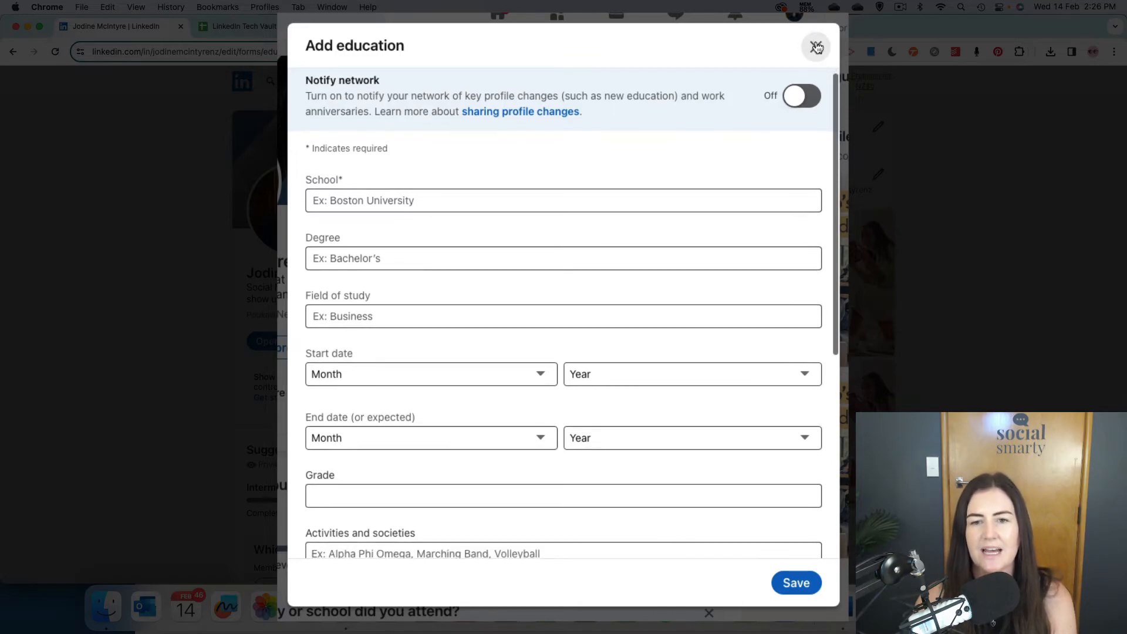
pyautogui.click(817, 46)
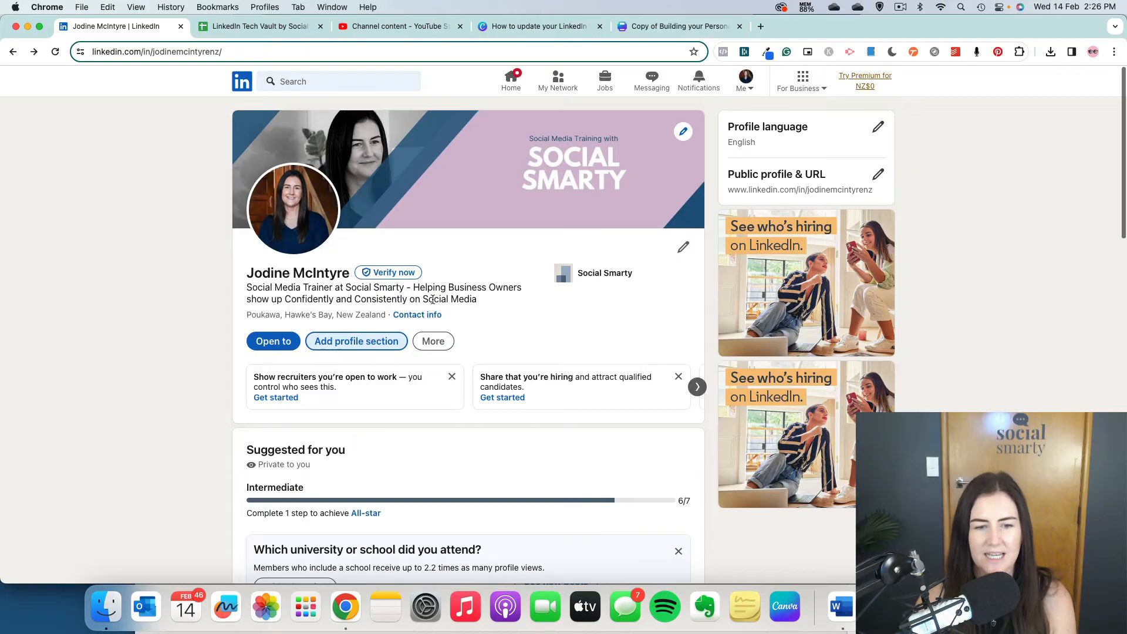
# Expand the Recommended group listing featured, certifications, projects, courses and recommendations
pyautogui.click(366, 343)
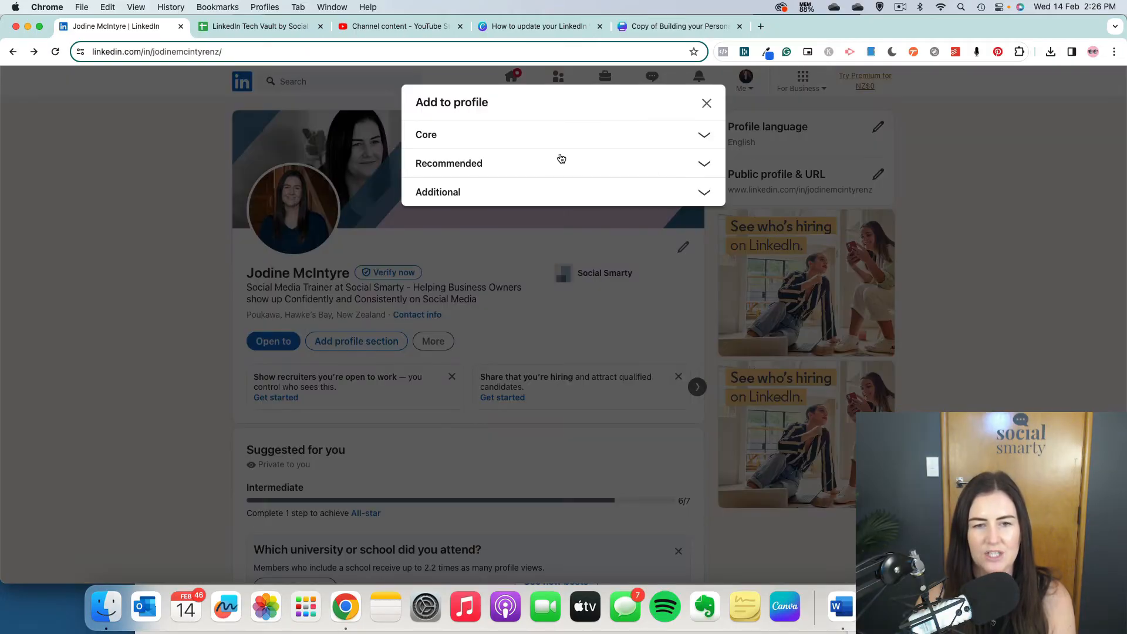
pyautogui.click(705, 165)
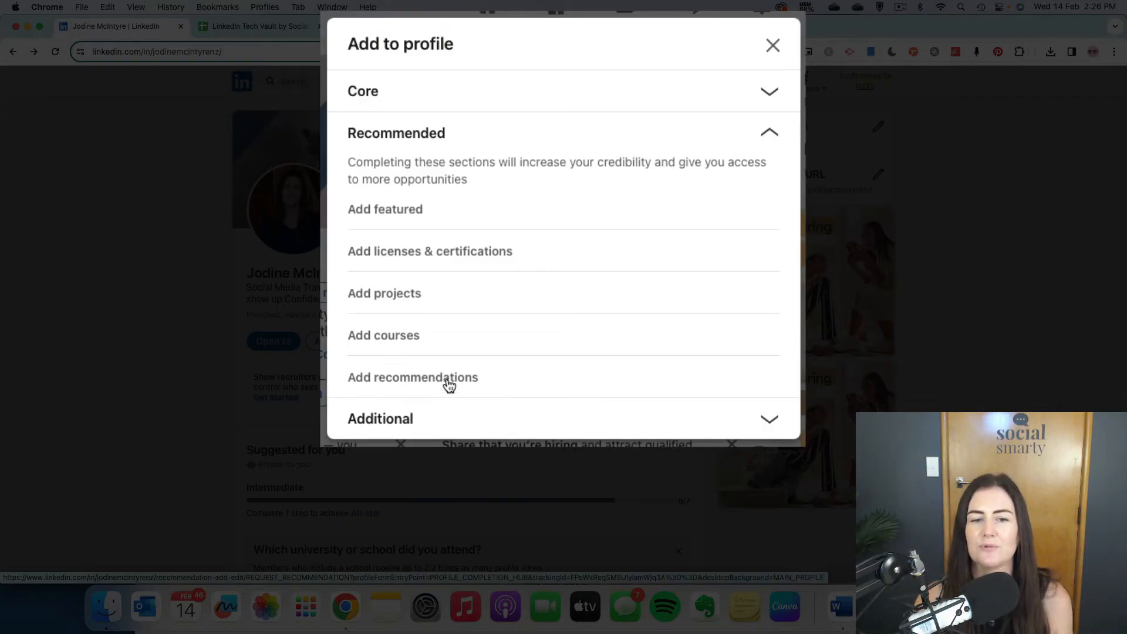
# Expand the Additional group and start adding a test score
pyautogui.click(448, 417)
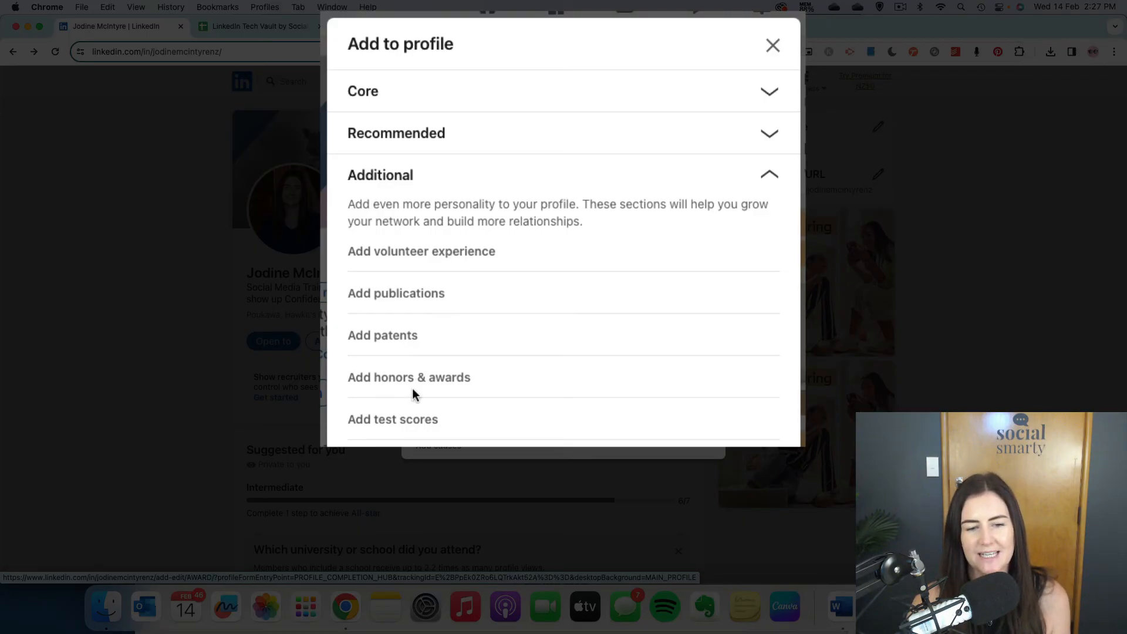
pyautogui.click(405, 422)
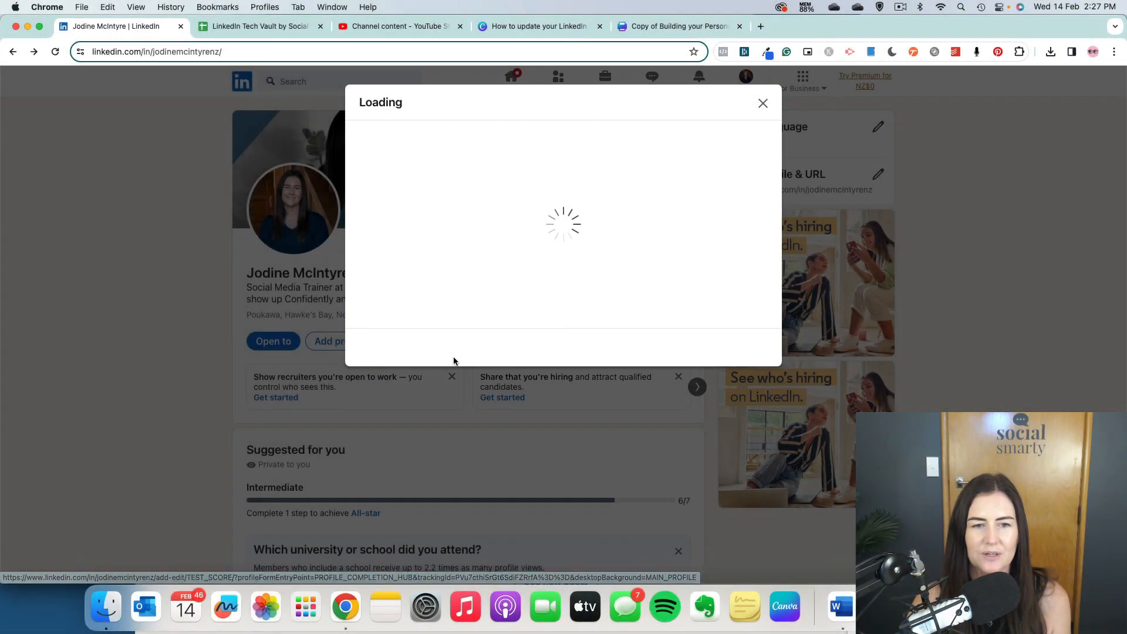